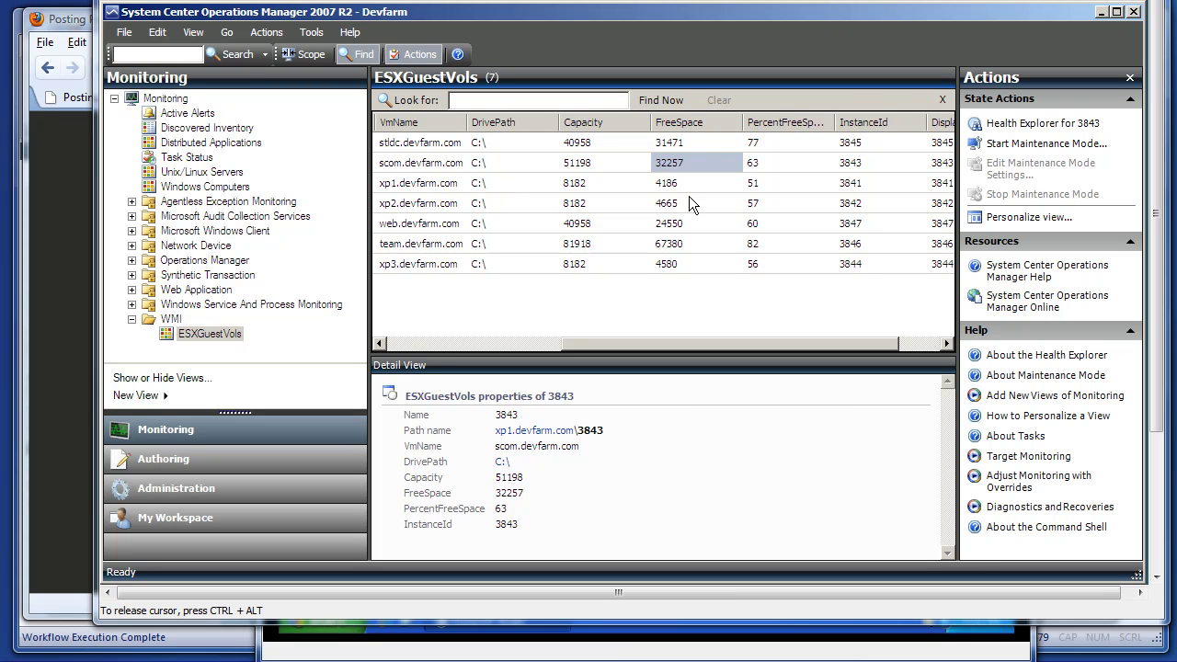
- Examine the free disk space of the xp1, xp2 and web virtual machines in the ESXGuestVols state view
{"action": "left_click", "coordinate": [198, 334]}
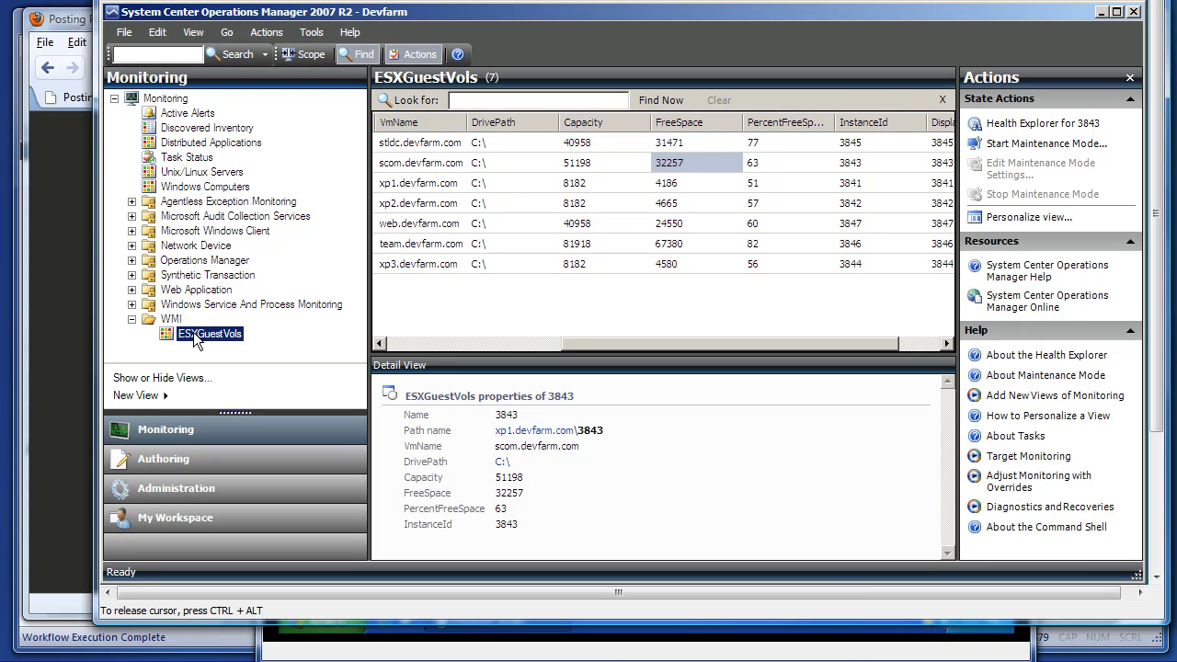
{"action": "left_click", "coordinate": [690, 184]}
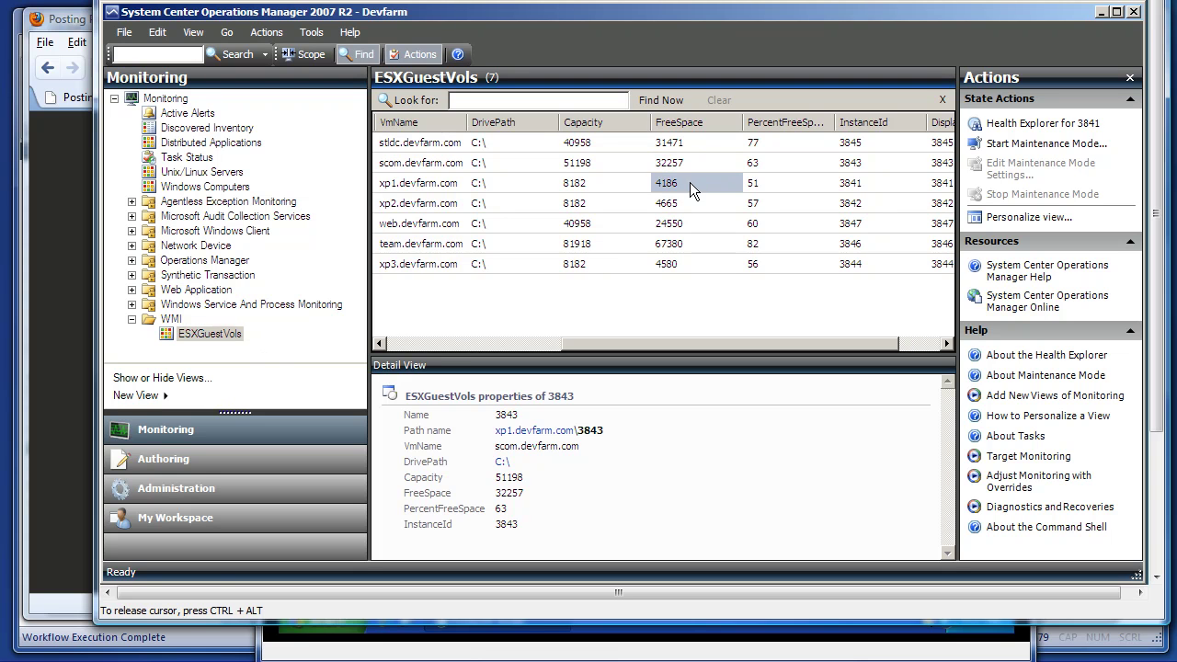
{"action": "left_click", "coordinate": [676, 206]}
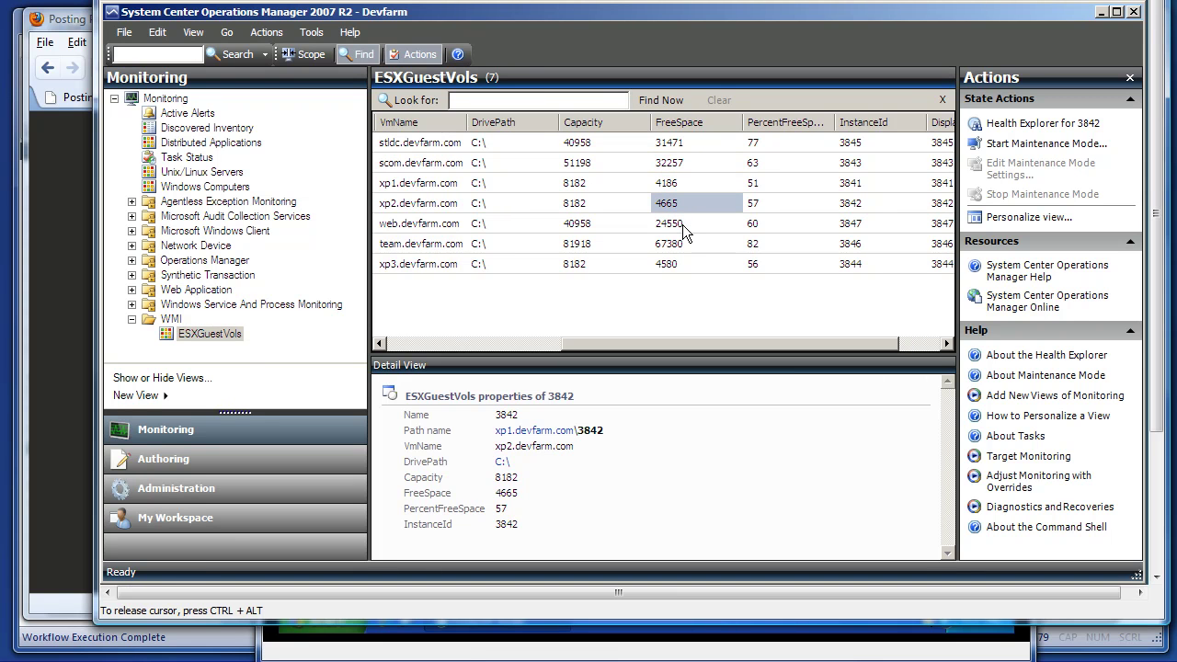
{"action": "left_click", "coordinate": [683, 224]}
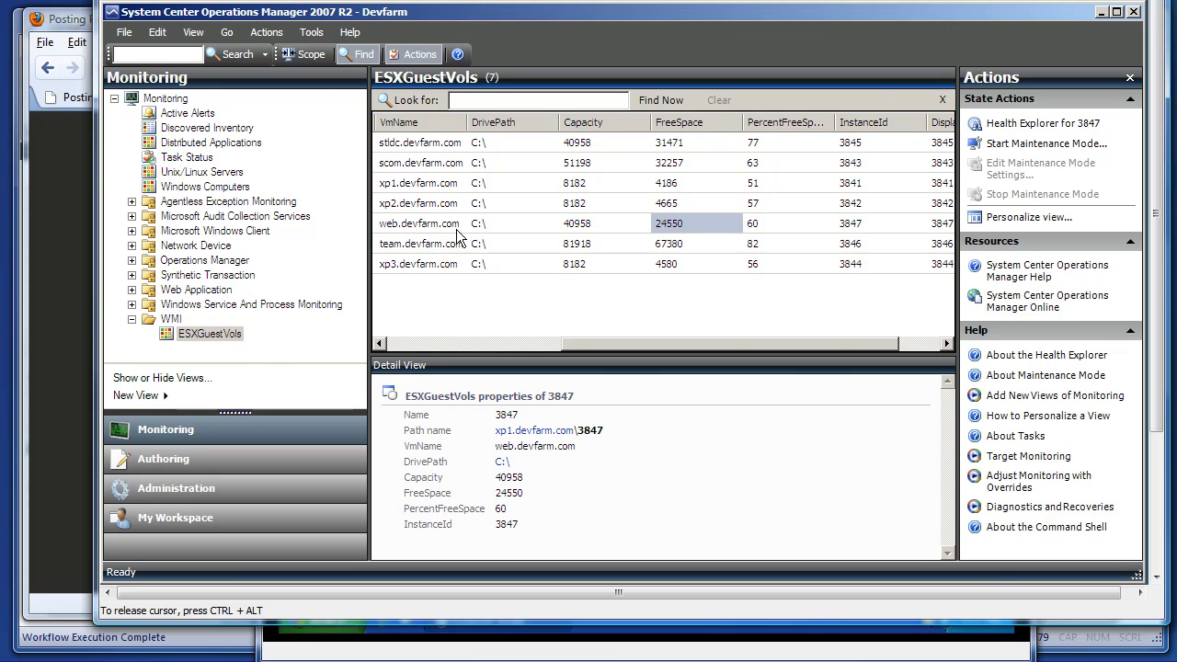
- Review the volume one-liner in the Firefox blog post and run the extended guest disk-space command in the vSphere PowerCLI console
{"action": "key", "text": "alt+Tab"}
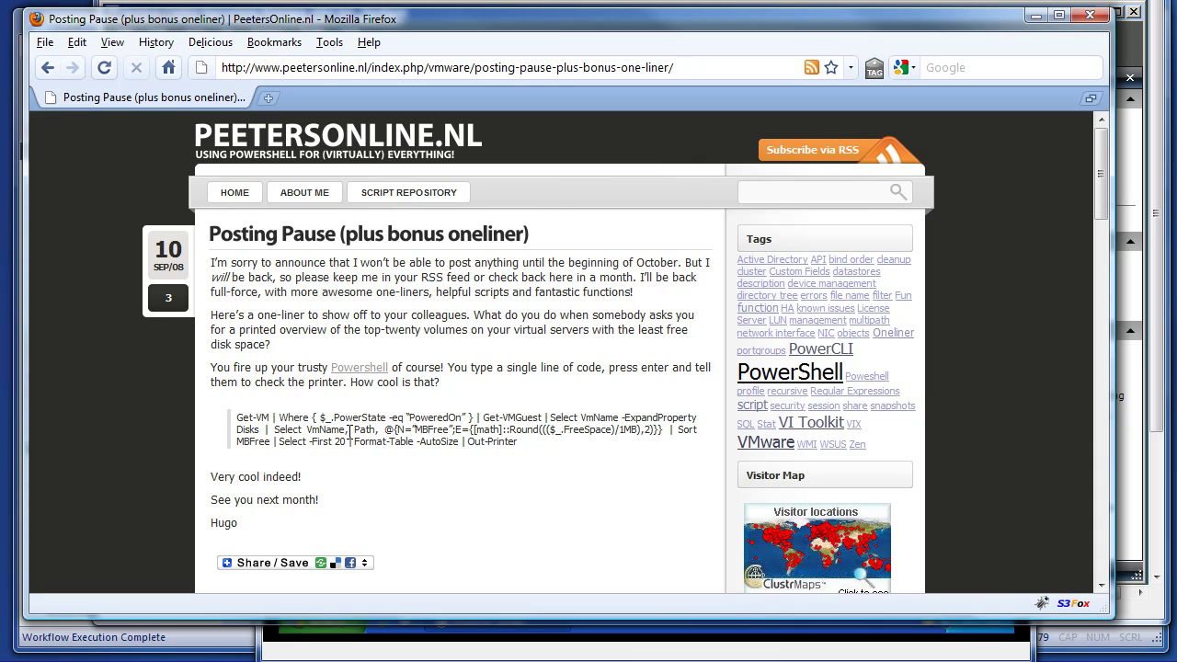
{"action": "left_click", "coordinate": [1034, 16]}
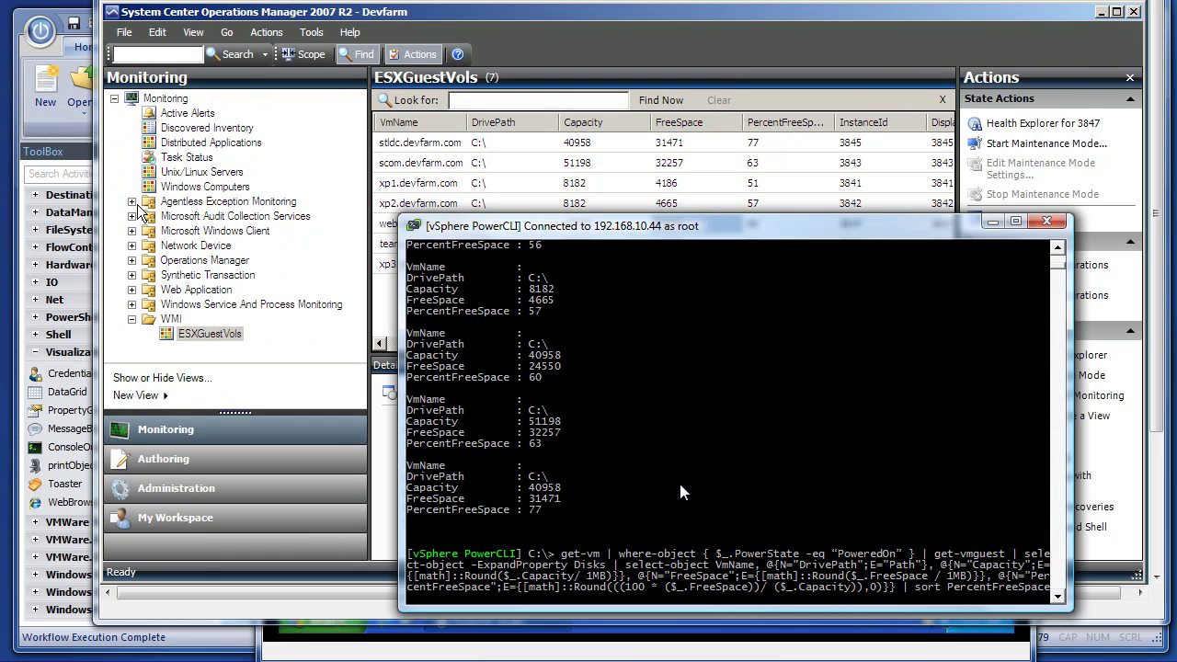
{"action": "key", "text": "Return"}
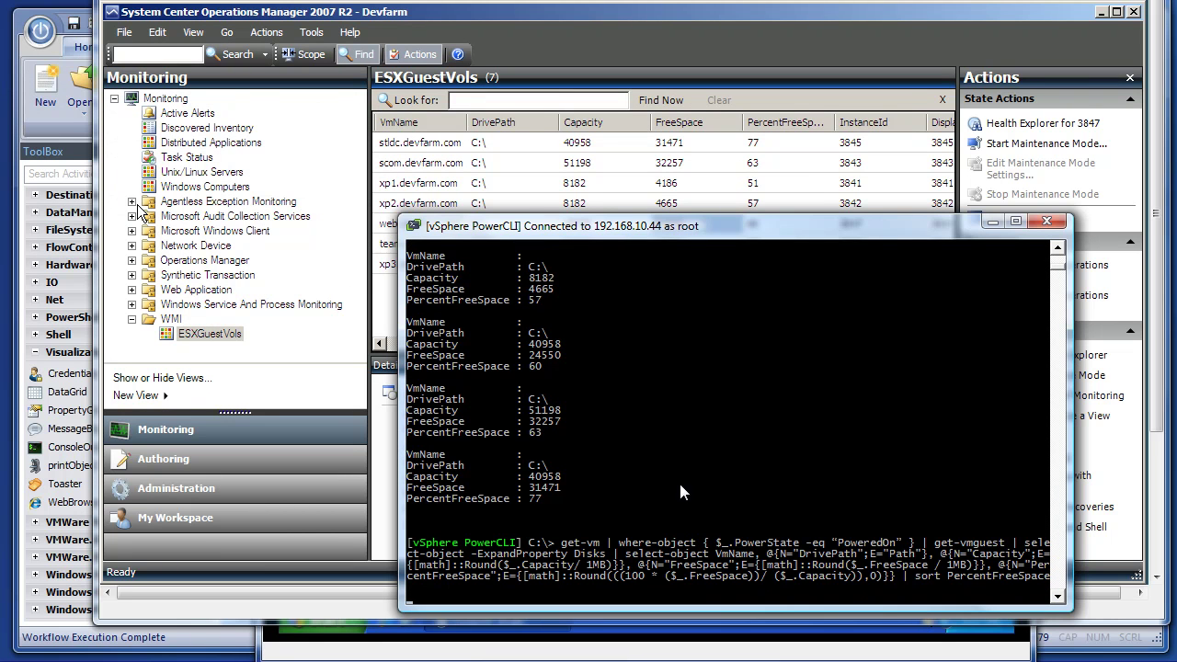
{"action": "key", "text": "Escape"}
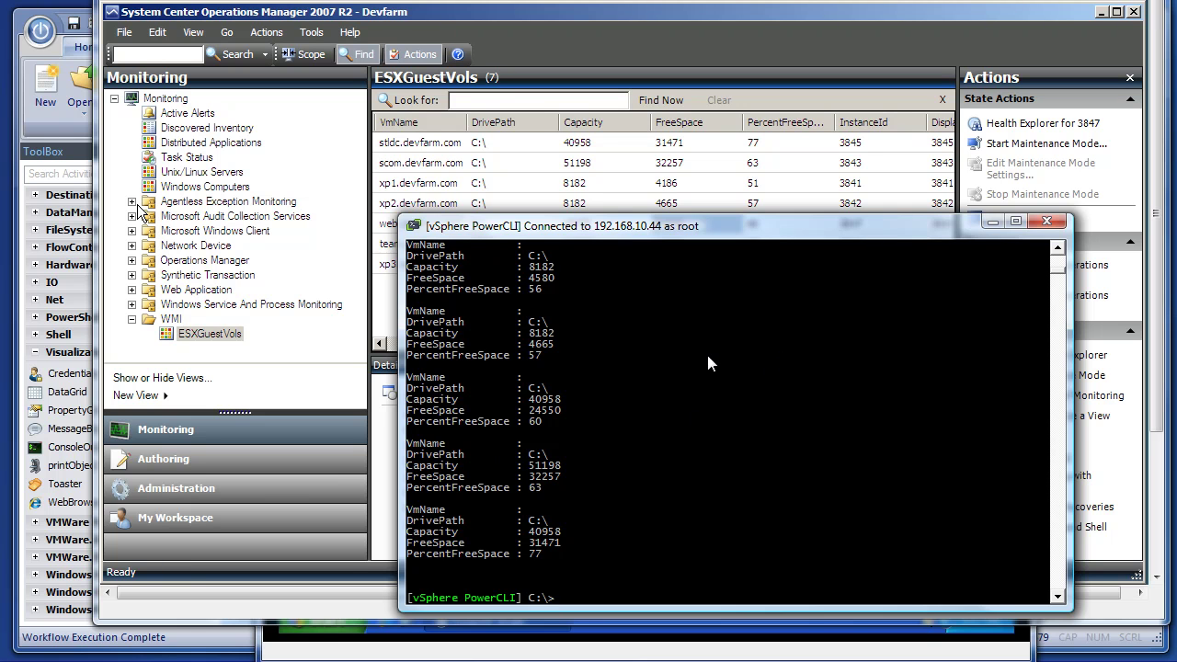
{"action": "key", "text": "Up"}
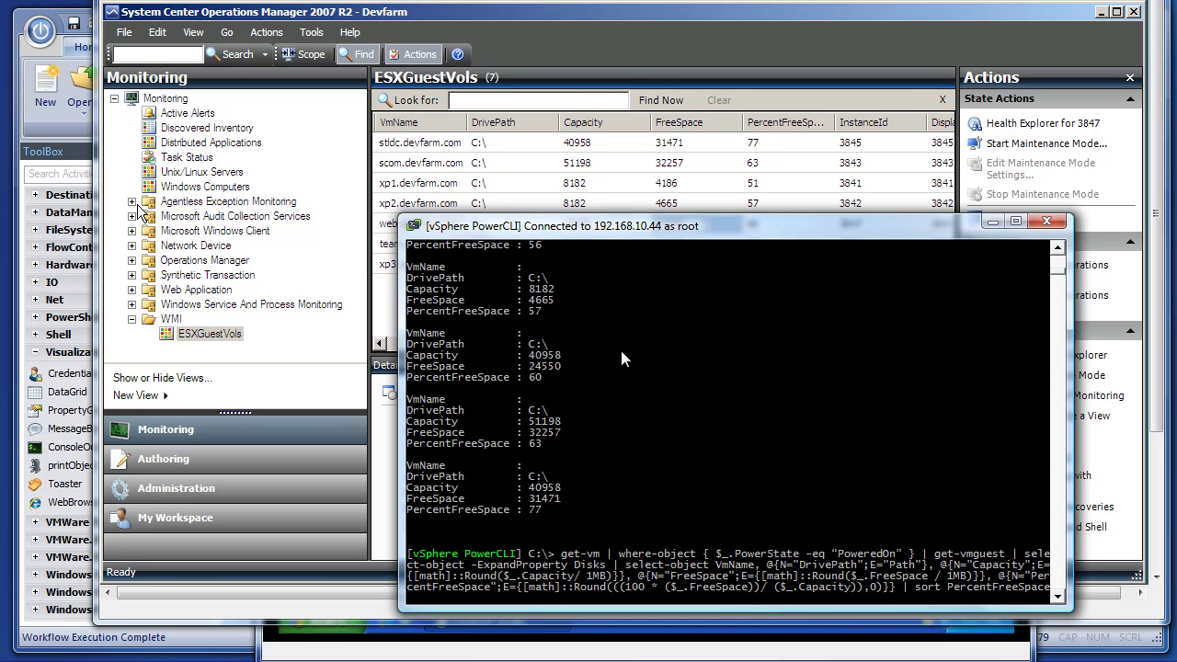
- Switch to PowerWF Studio, expand the VMWare PowerCLI activities and select propertyGridActivity1 at the end of the Top20Volumes workflow
{"action": "left_click", "coordinate": [40, 30]}
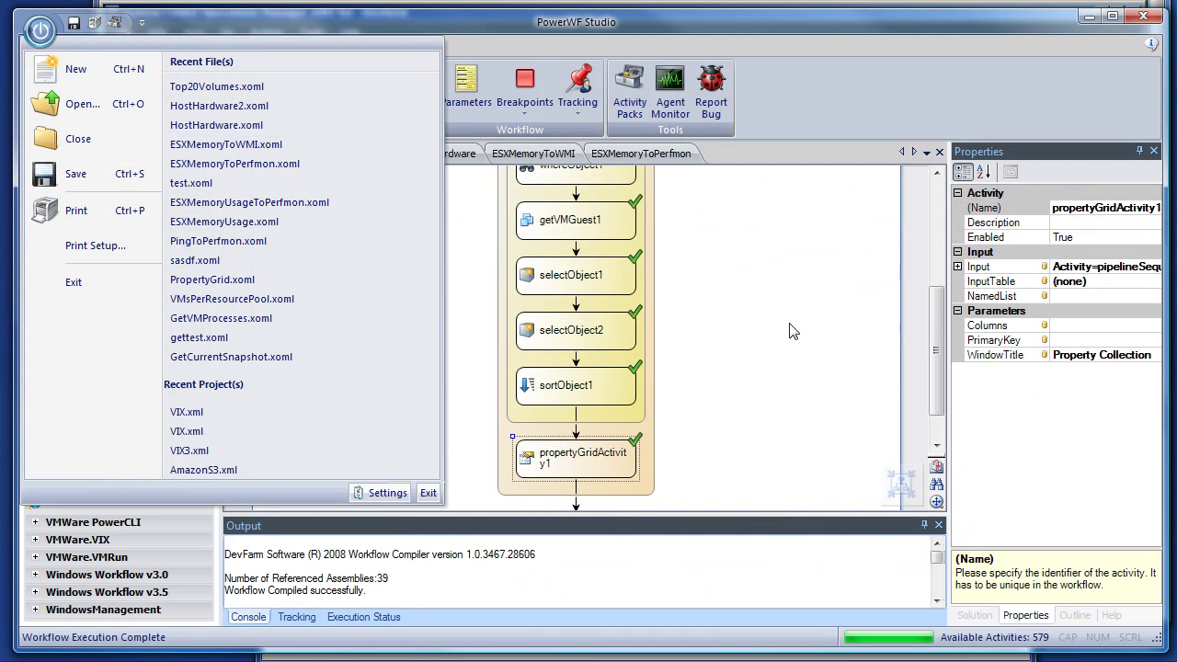
{"action": "left_click", "coordinate": [813, 329]}
{"action": "mouse_move", "coordinate": [937, 345]}
{"action": "left_mouse_down"}
{"action": "mouse_move", "coordinate": [945, 205]}
{"action": "mouse_move", "coordinate": [940, 368]}
{"action": "mouse_move", "coordinate": [940, 350]}
{"action": "left_mouse_up"}
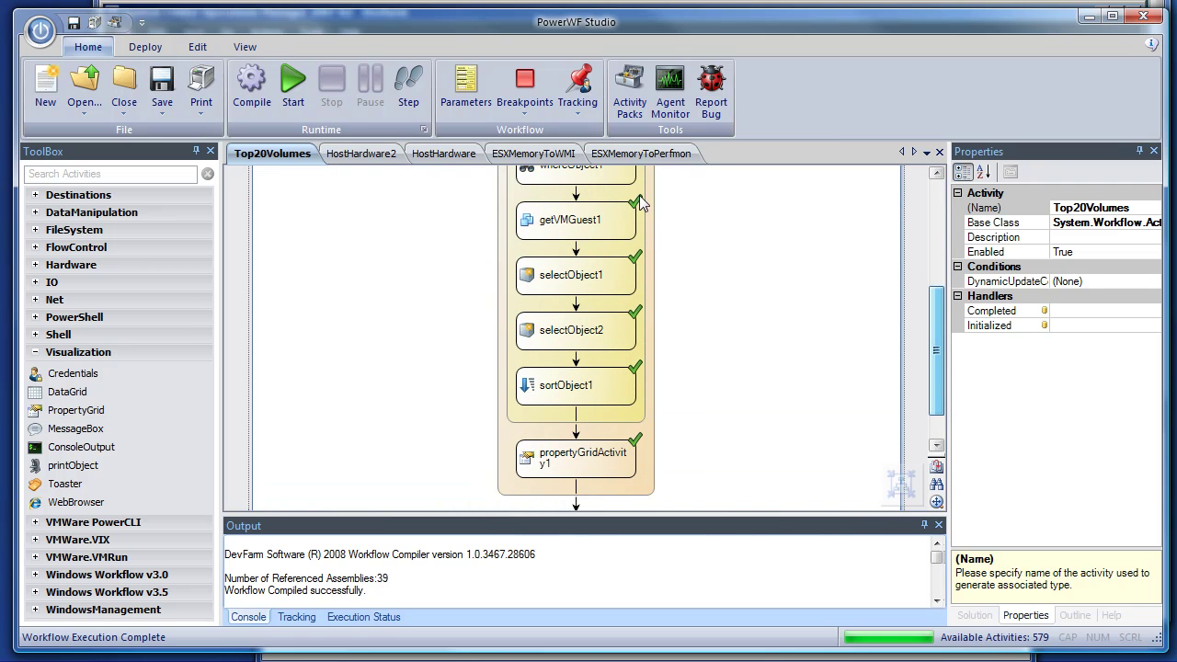
{"action": "left_click", "coordinate": [128, 522]}
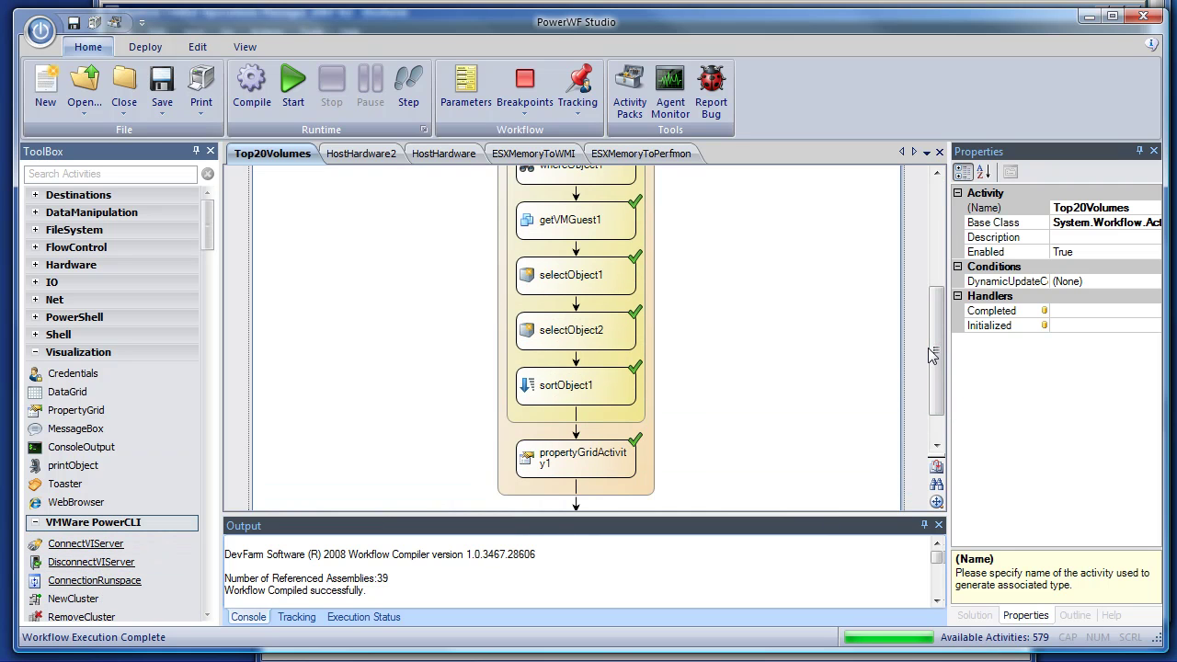
{"action": "left_click_drag", "start_coordinate": [936, 358], "coordinate": [921, 411]}
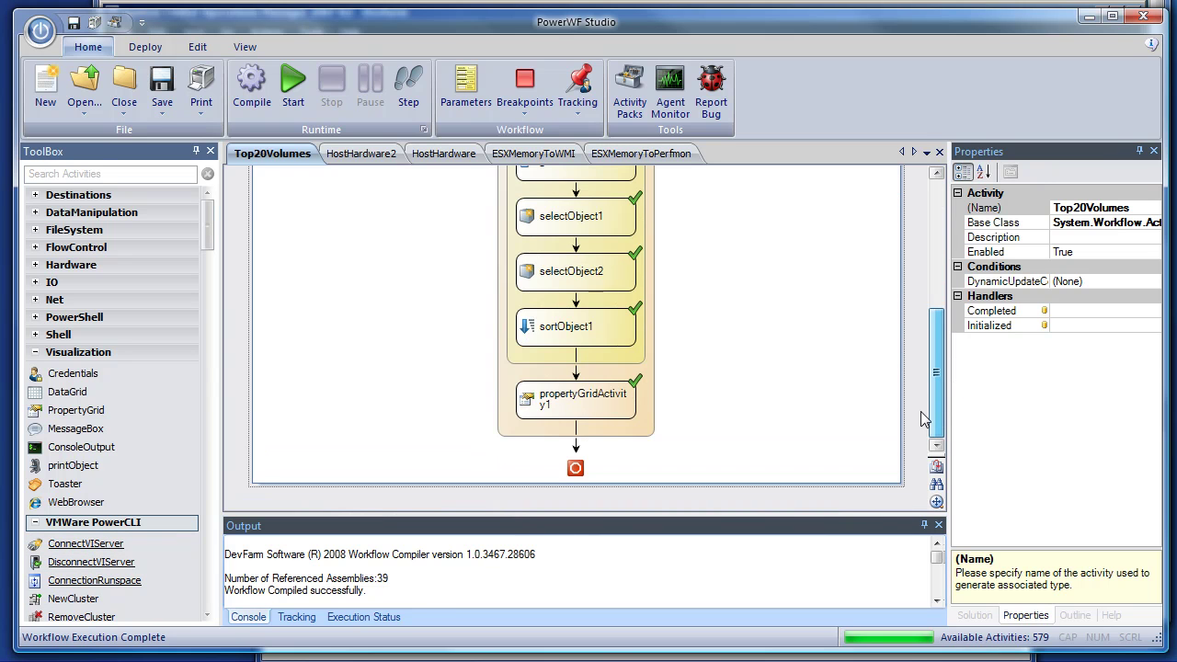
{"action": "left_click", "coordinate": [572, 400]}
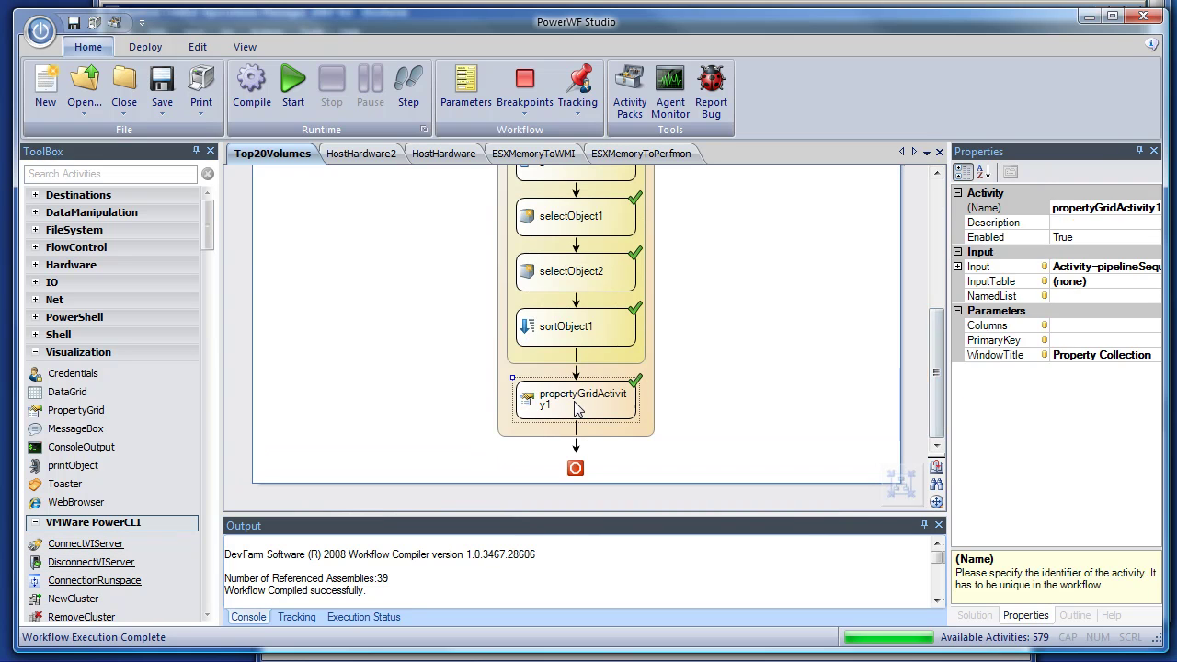
- Run the Top20Volumes workflow, view the xp1 and stldc entries in its property collection and close the results
{"action": "left_click", "coordinate": [291, 88]}
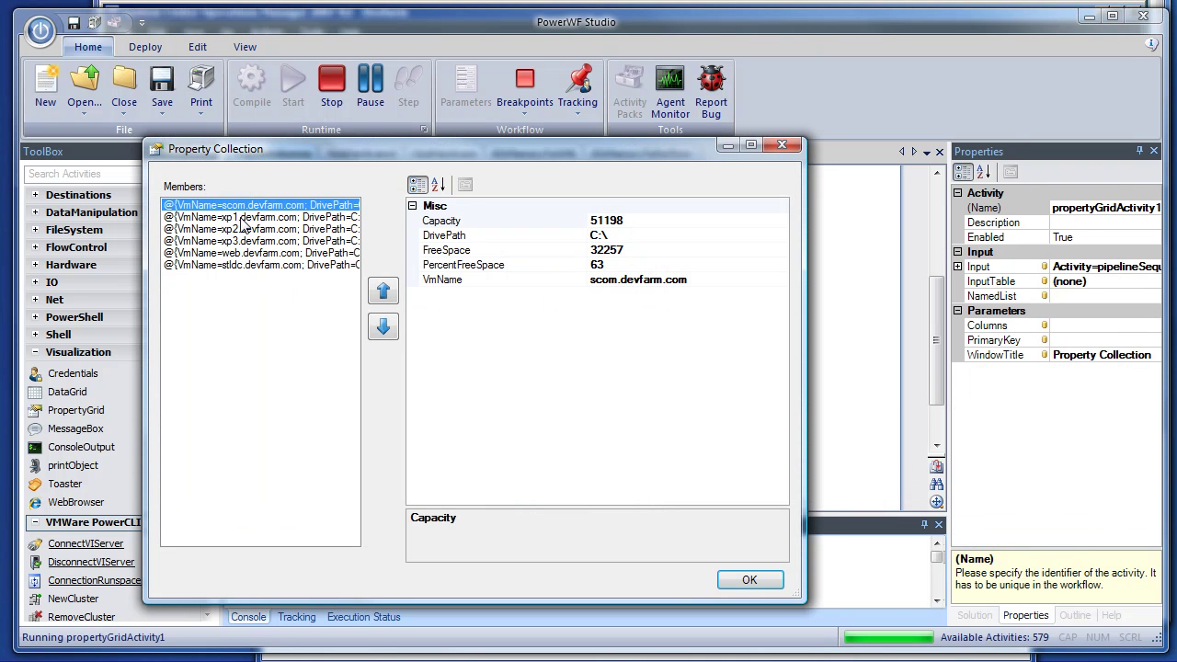
{"action": "left_click", "coordinate": [243, 218]}
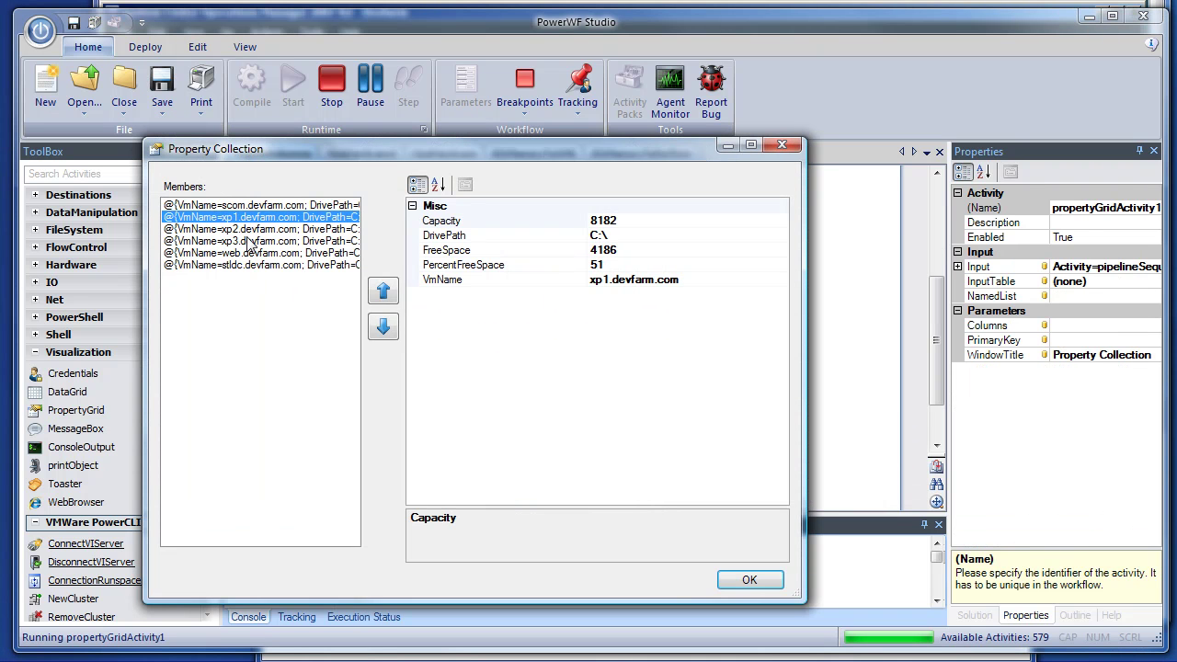
{"action": "left_click", "coordinate": [276, 265]}
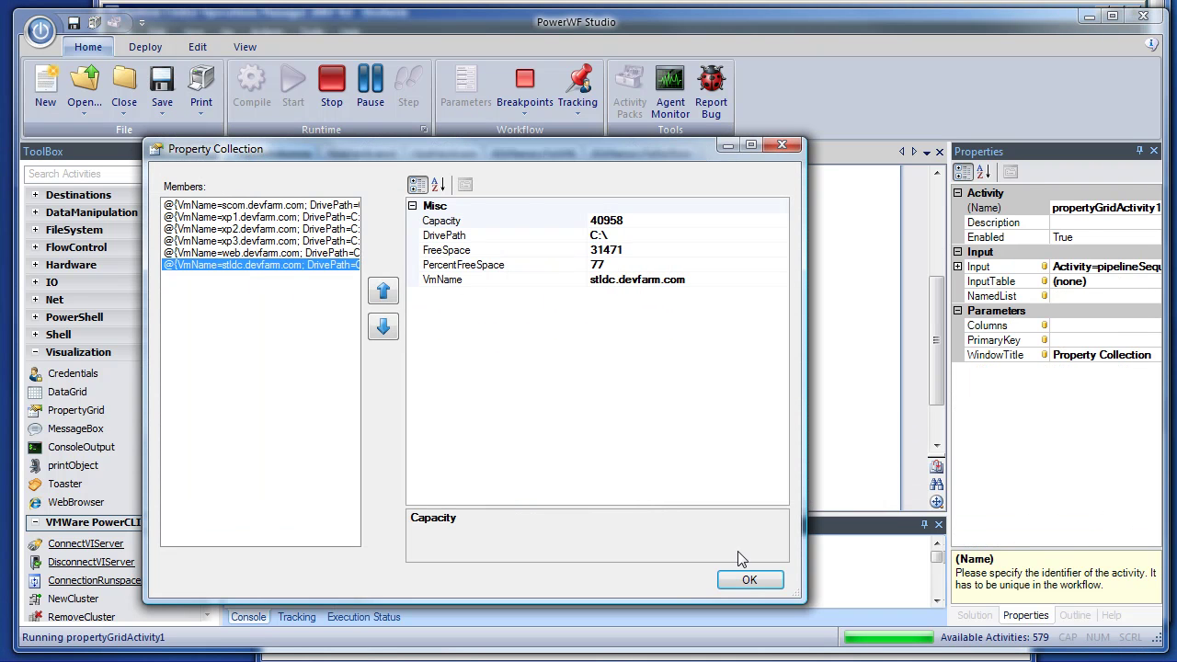
{"action": "left_click", "coordinate": [747, 582]}
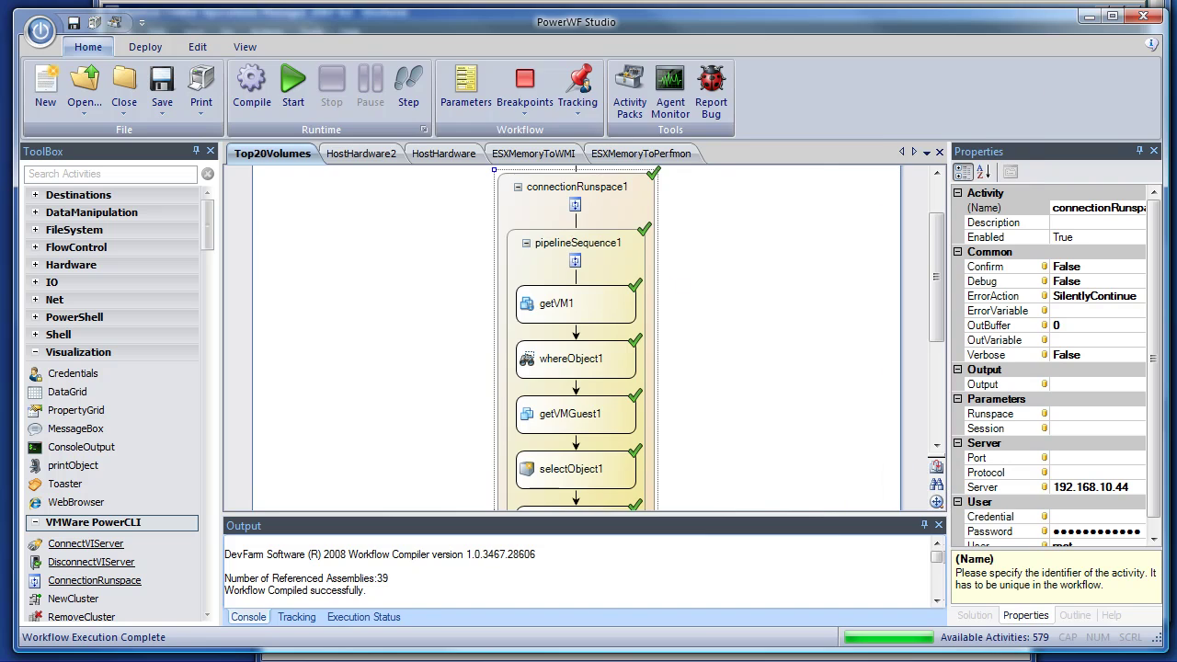
- Switch to the xp1.devfarm.com virtual machine and inspect the class name, namespace and primary key of the toWMI1 activity
{"action": "key", "text": "alt+Tab"}
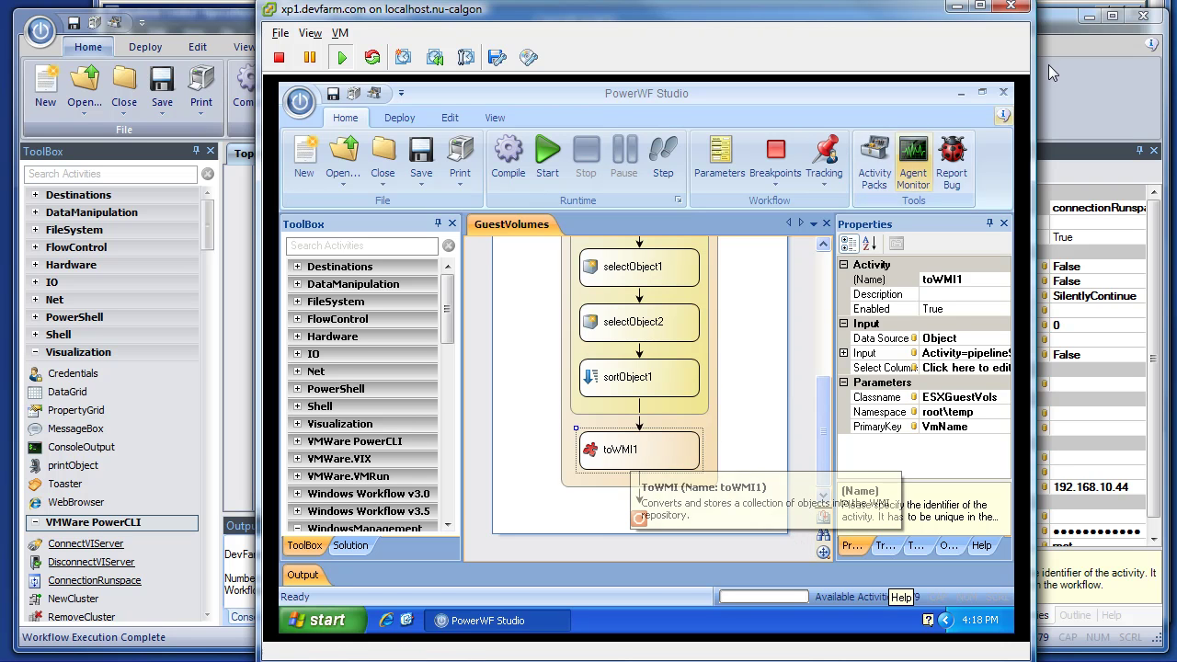
{"action": "left_click", "coordinate": [967, 395]}
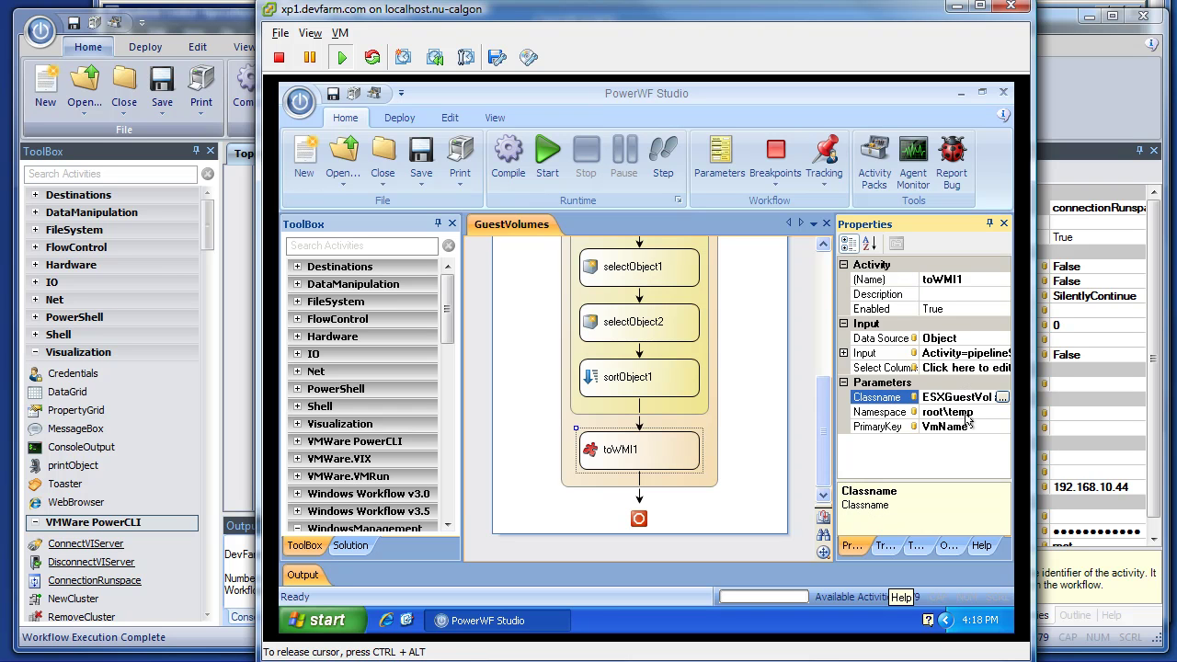
{"action": "left_click", "coordinate": [976, 413]}
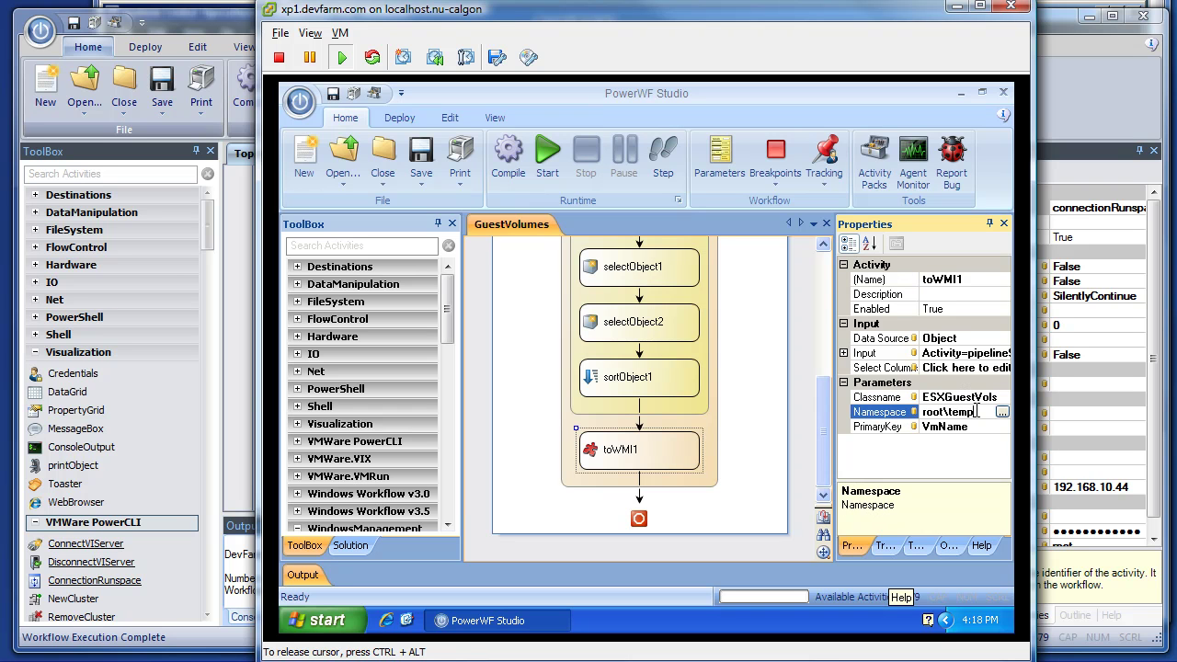
{"action": "left_click", "coordinate": [968, 431]}
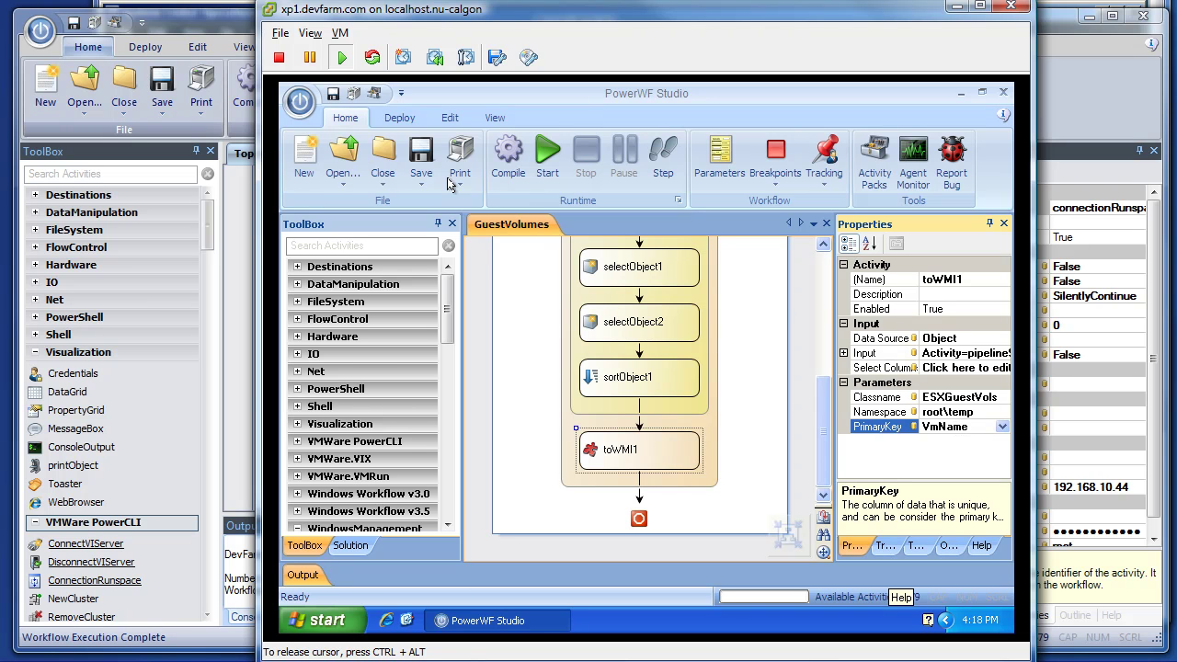
- Look at the option for publishing to the workflow agent and examine the GuestVolumes run schedule and status in the Agent Monitor
{"action": "left_click", "coordinate": [402, 120]}
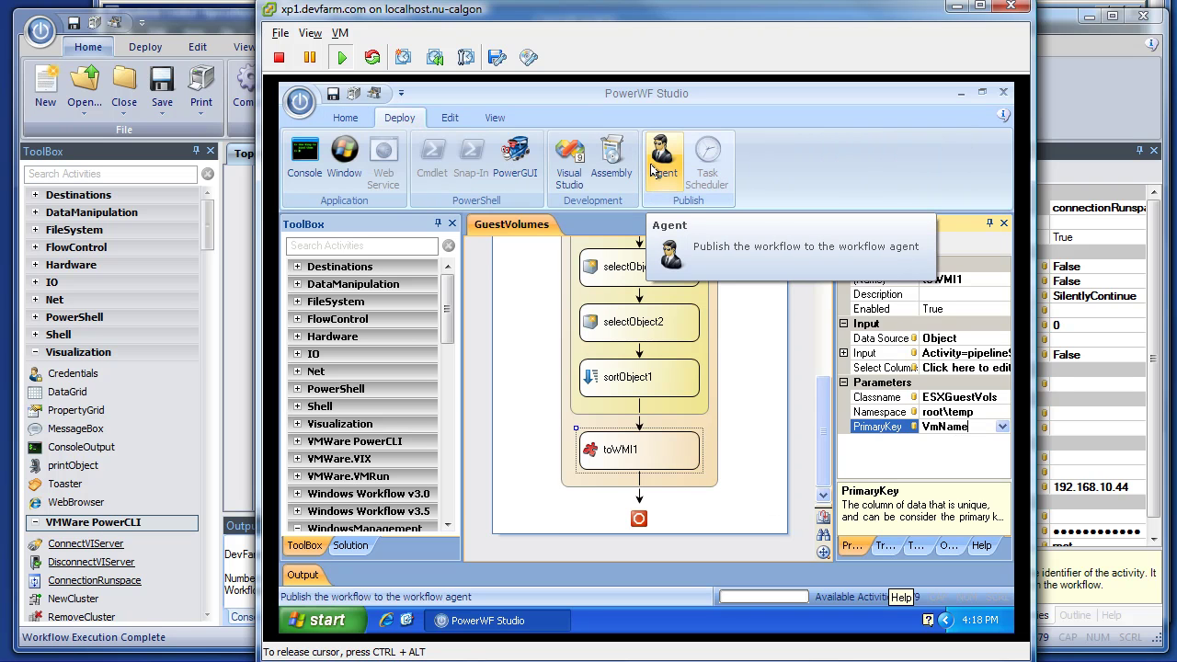
{"action": "left_click", "coordinate": [345, 118]}
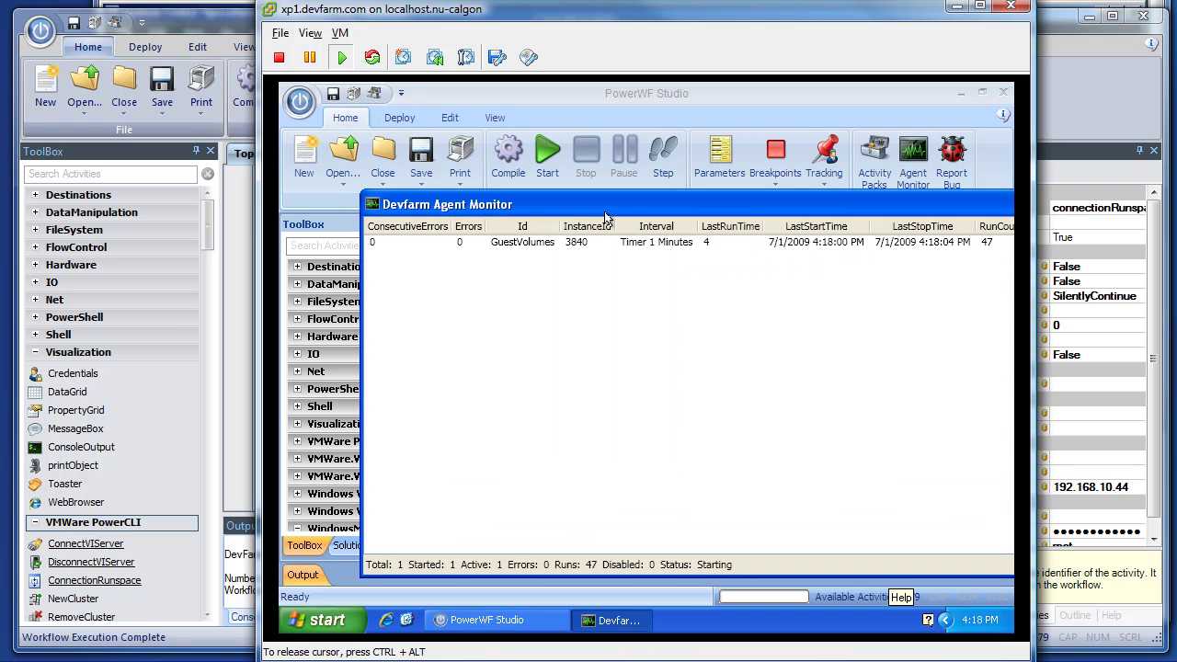
{"action": "left_click_drag", "start_coordinate": [561, 199], "coordinate": [486, 192]}
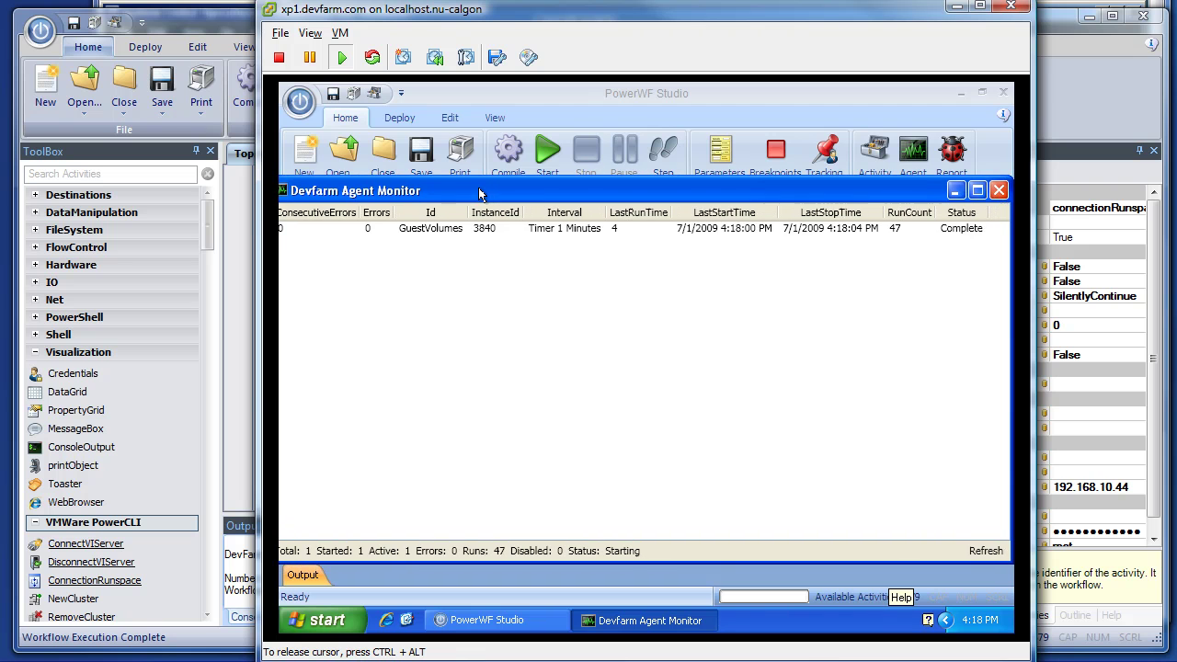
{"action": "left_click_drag", "start_coordinate": [842, 193], "coordinate": [811, 191]}
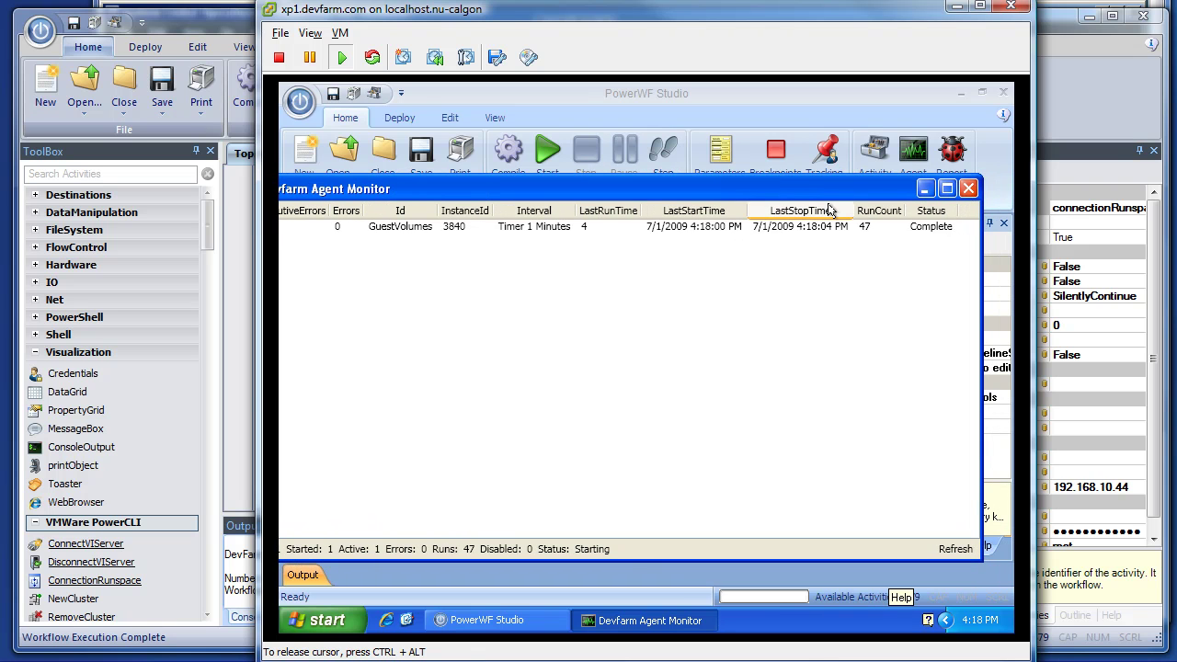
{"action": "left_click_drag", "start_coordinate": [828, 193], "coordinate": [717, 249]}
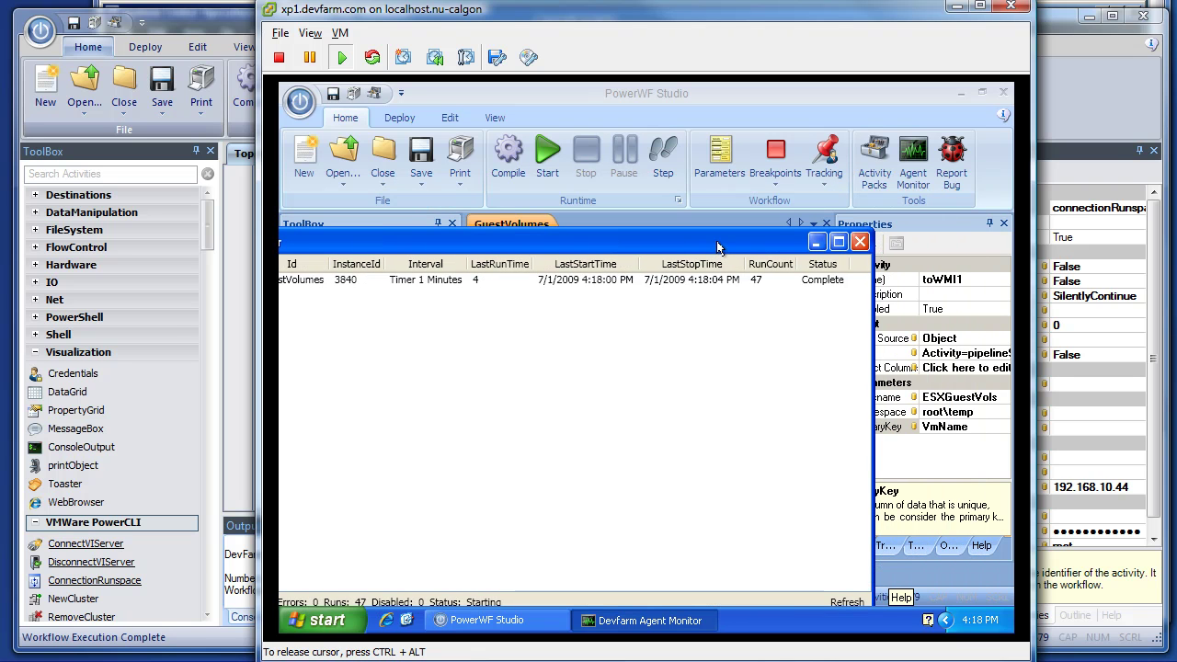
{"action": "left_click_drag", "start_coordinate": [719, 249], "coordinate": [875, 216]}
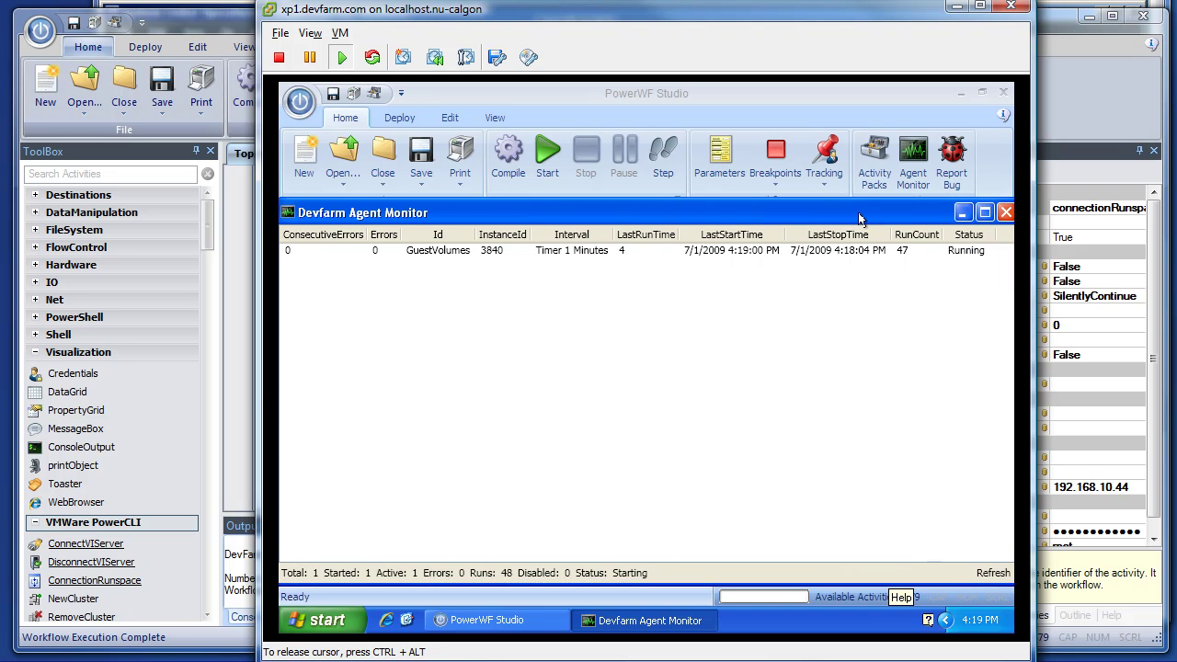
{"action": "left_click", "coordinate": [1000, 215]}
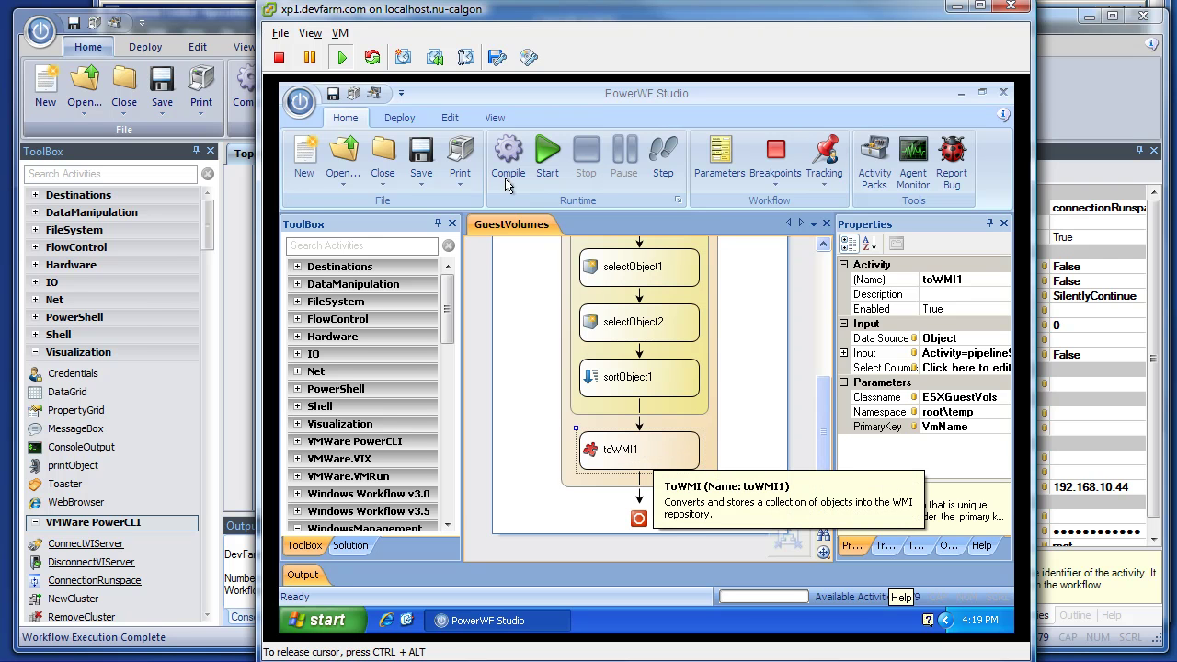
- Leave the xp1 virtual machine and view the final activities of the Top20Volumes workflow on the host
{"action": "scroll", "coordinate": [506, 174], "scroll_direction": "down", "scroll_amount": 1}
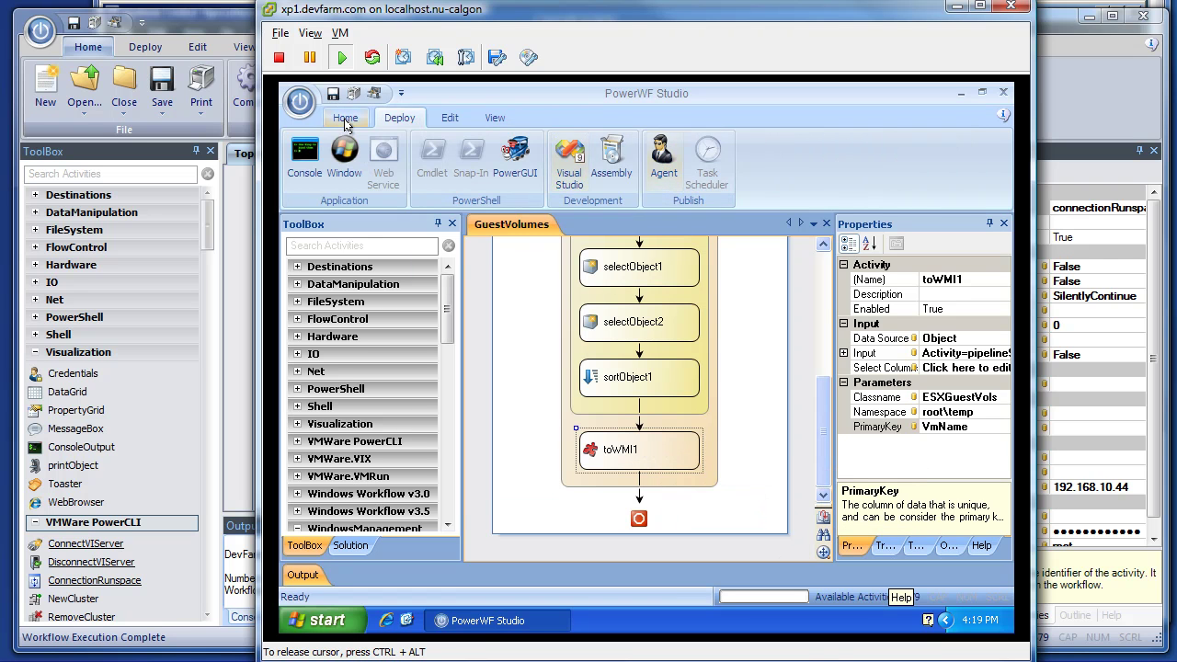
{"action": "left_click", "coordinate": [346, 118]}
{"action": "left_click", "coordinate": [955, 9]}
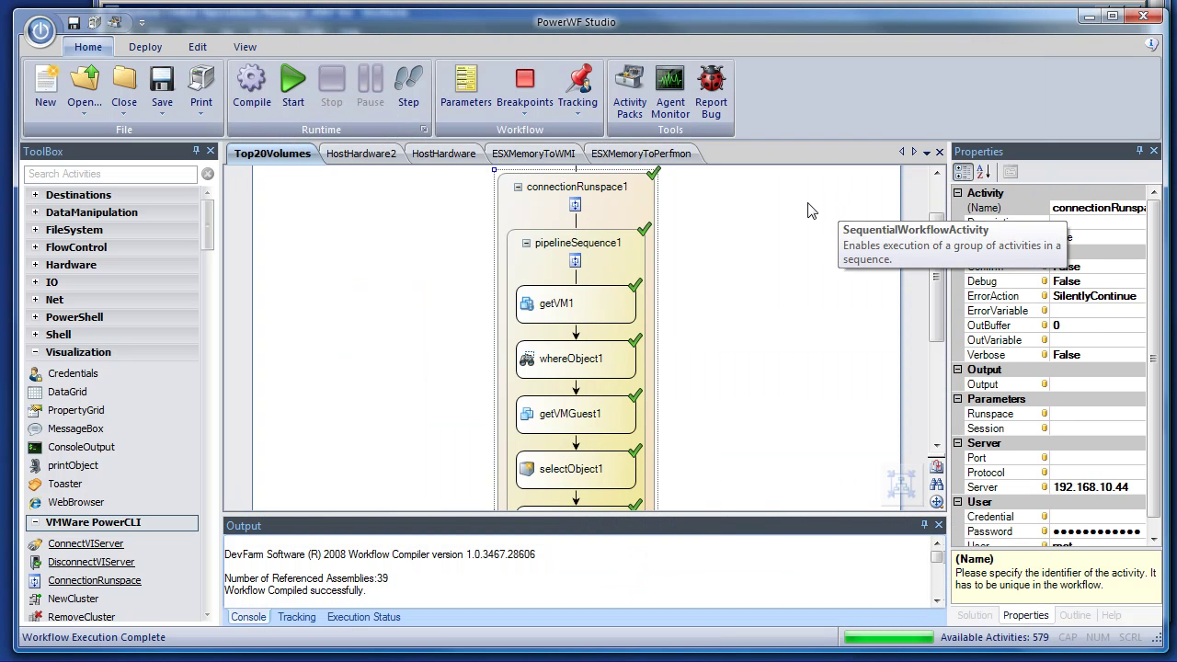
{"action": "left_click", "coordinate": [940, 395]}
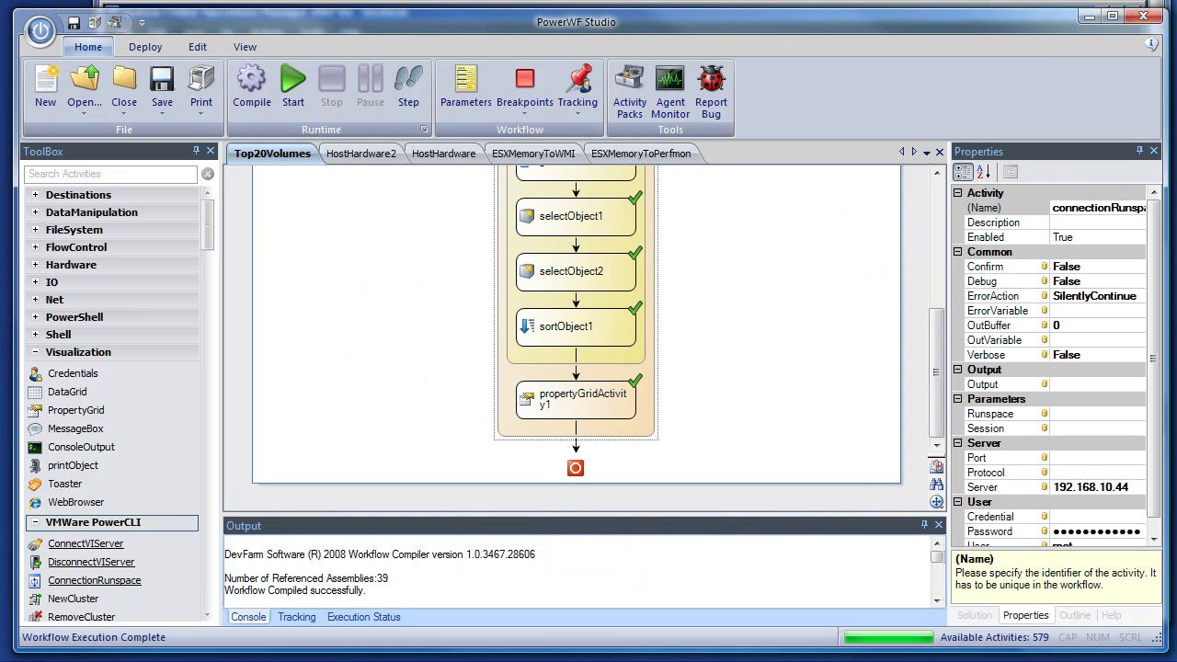
- Look at the Create Management Pack option of toWMI1 in the xp1 virtual machine and return to the host's PowerWF Studio
{"action": "key", "text": "alt+Tab"}
{"action": "right_click", "coordinate": [631, 457]}
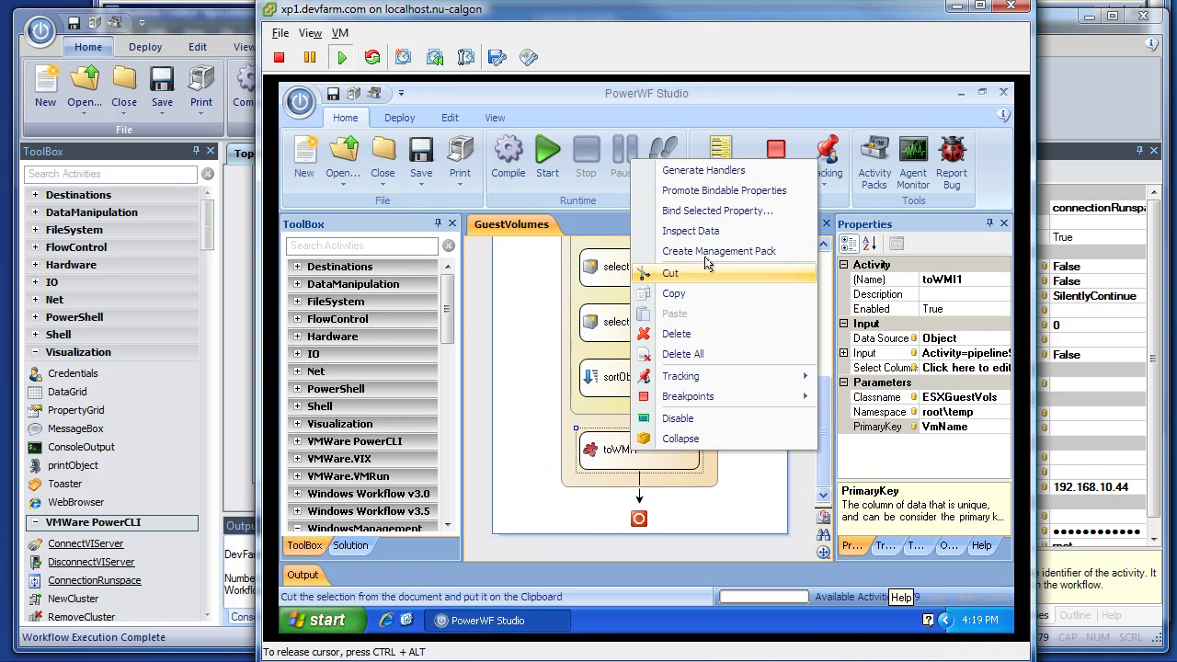
{"action": "left_click", "coordinate": [515, 297]}
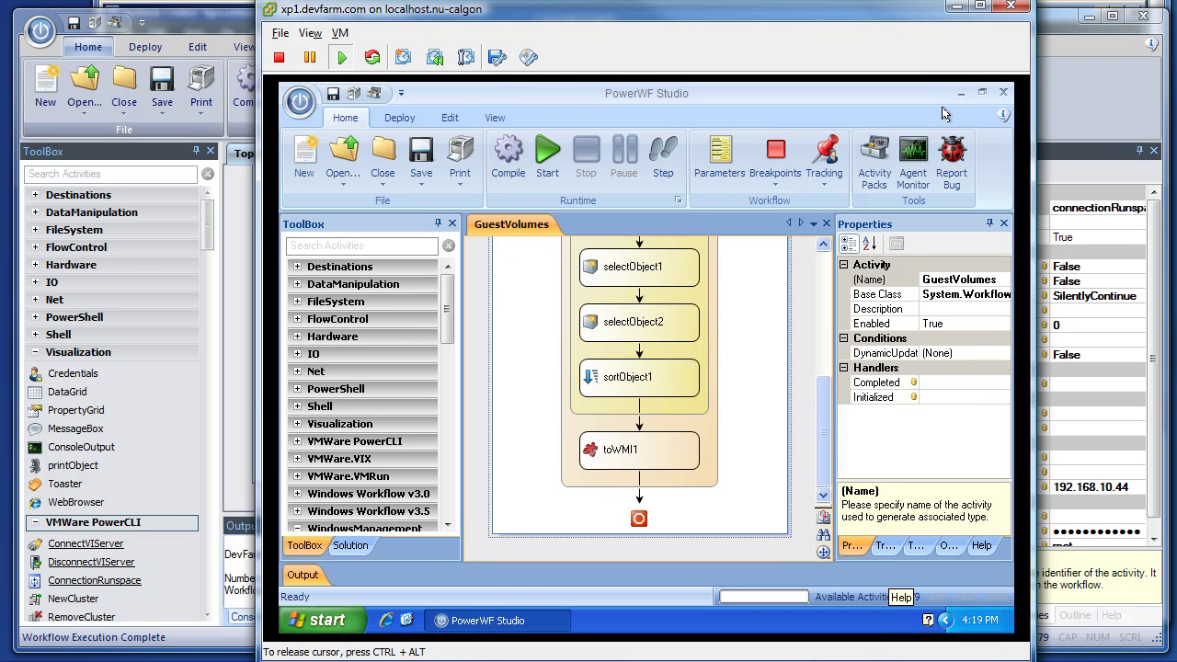
{"action": "left_click", "coordinate": [957, 7]}
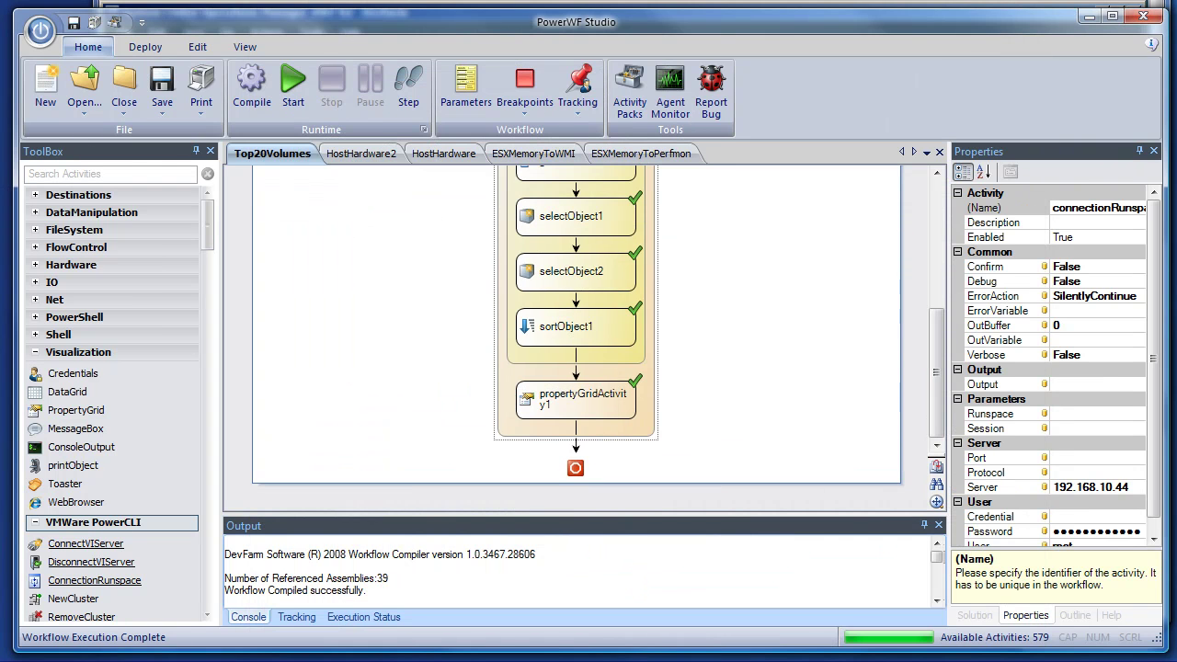
- Switch to the System Center Operations Manager console and inspect the scom.devfarm.com volume's properties in the ESXGuestVols view
{"action": "key", "text": "alt+Tab"}
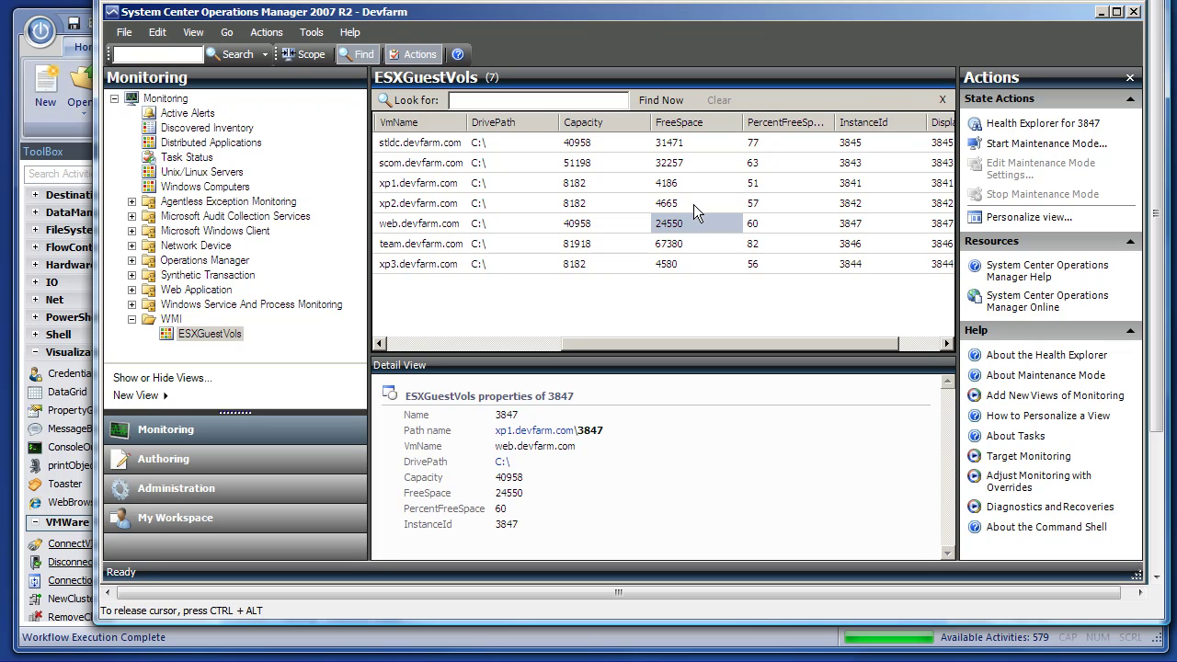
{"action": "left_click", "coordinate": [671, 163]}
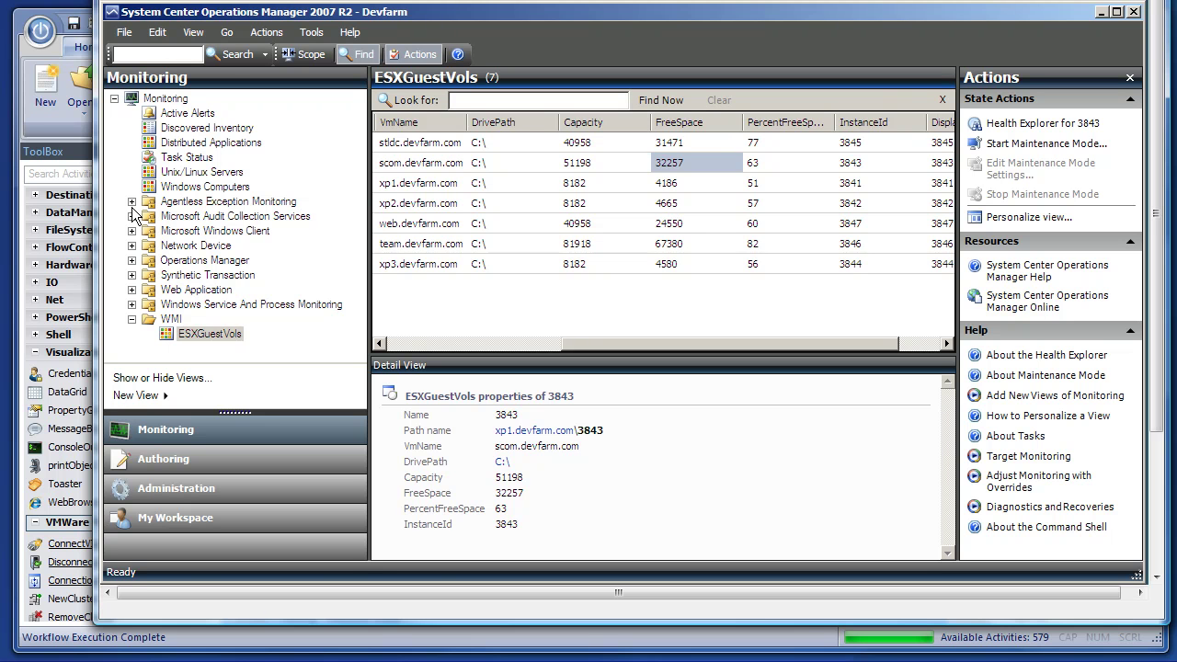
{"action": "key", "text": "alt+Tab"}
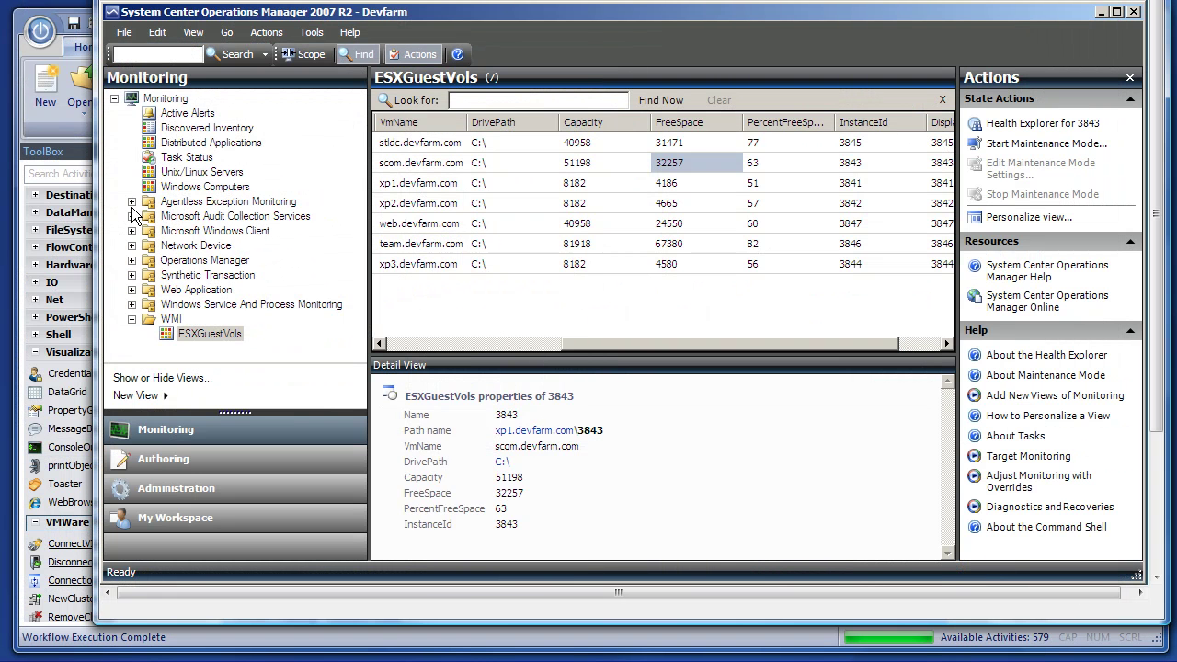
- Look through the ESXGuestVols columns from State to InstanceId and inspect the properties of the xp2.devfarm.com volume
{"action": "left_click", "coordinate": [470, 349]}
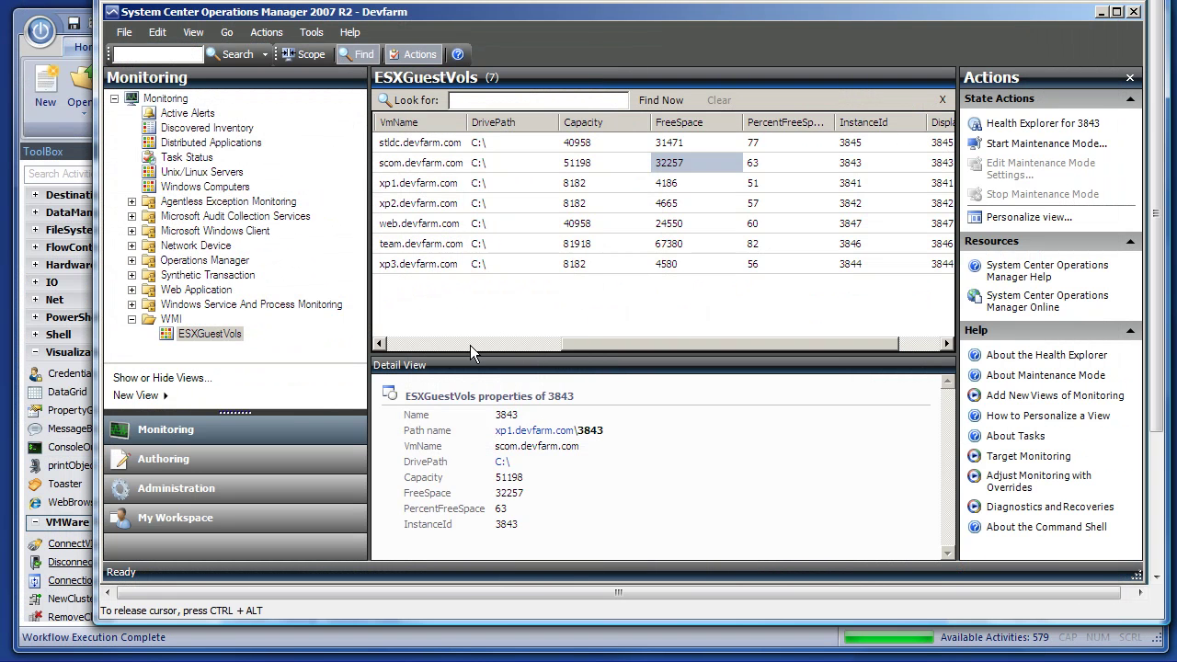
{"action": "left_click", "coordinate": [402, 344]}
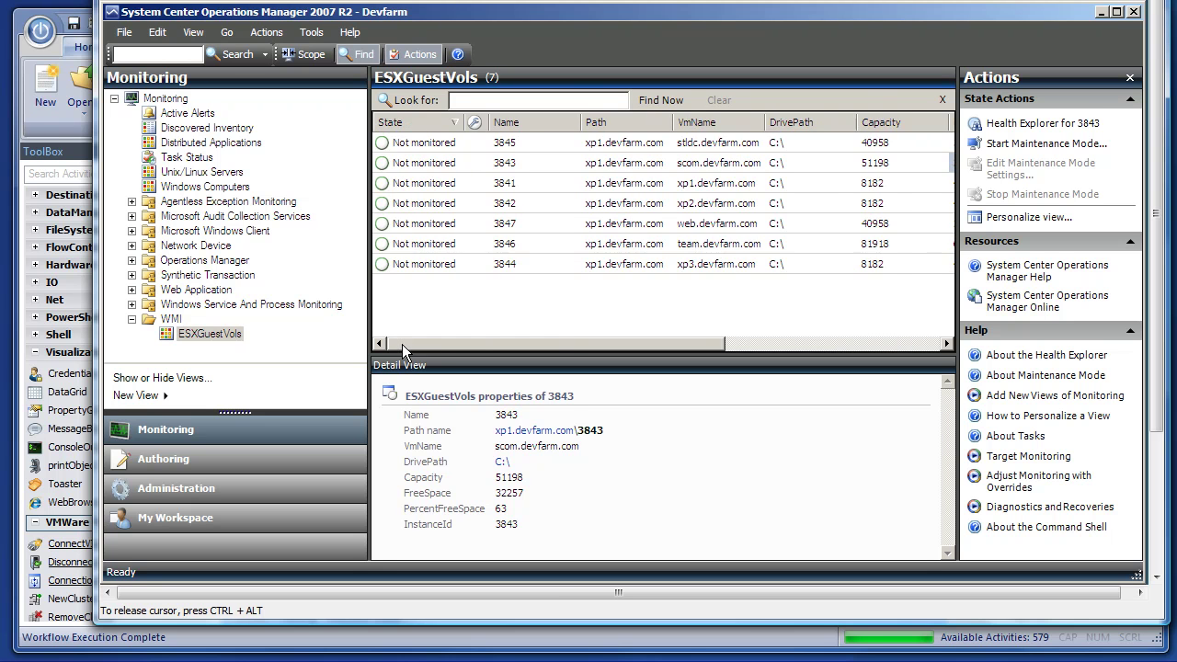
{"action": "left_click_drag", "start_coordinate": [402, 344], "coordinate": [627, 355]}
{"action": "left_click", "coordinate": [470, 203]}
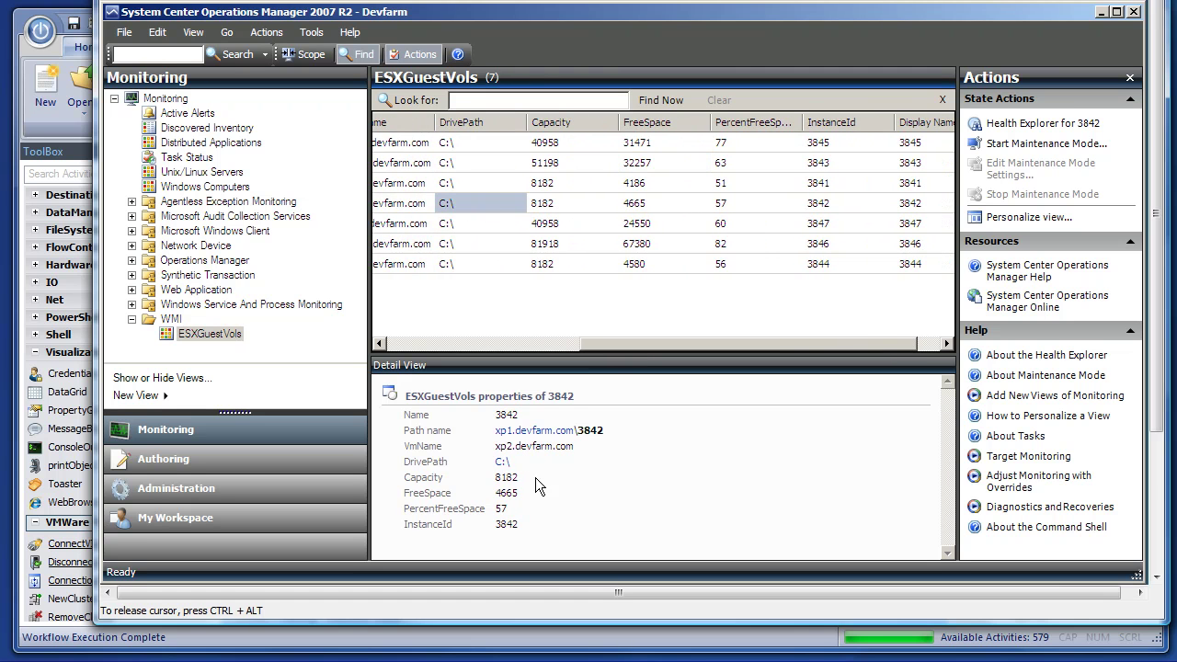